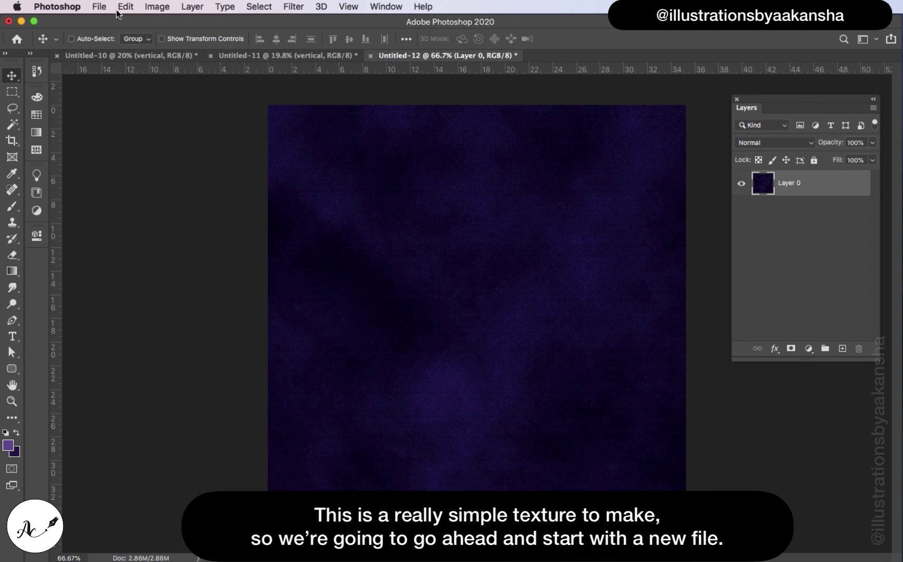
# Step: Create a new white 1000 × 1000 px document at 72 pixels/inch resolution
pyautogui.click(101, 8)
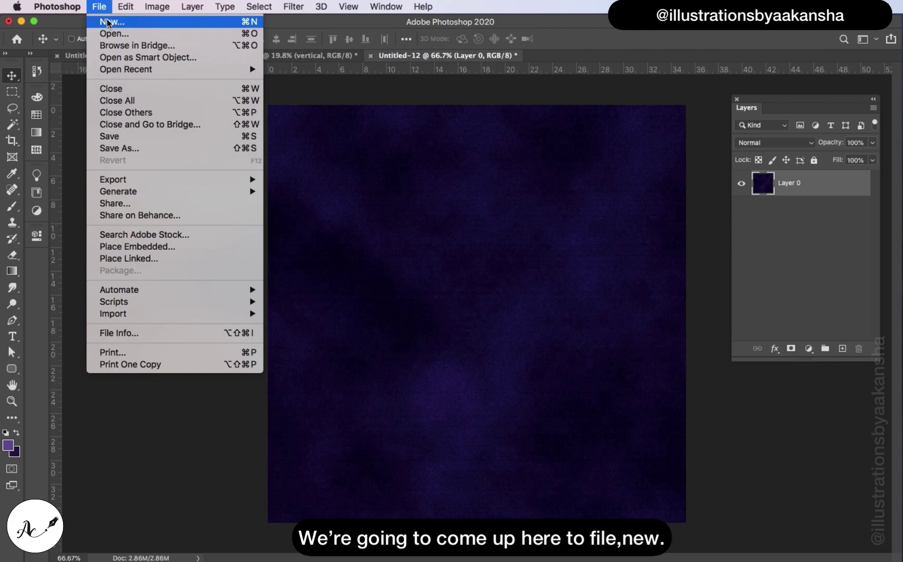
pyautogui.click(111, 22)
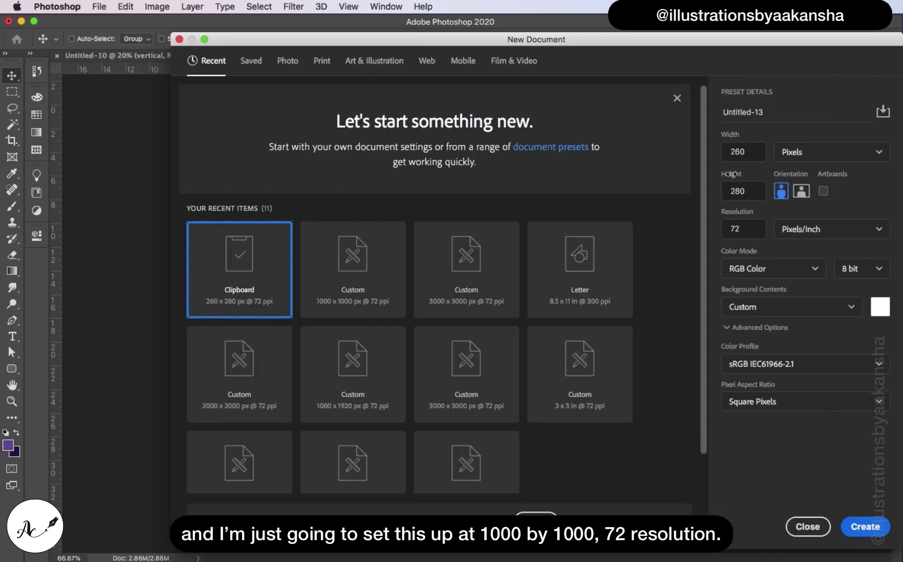
pyautogui.click(751, 154)
pyautogui.write('1000')
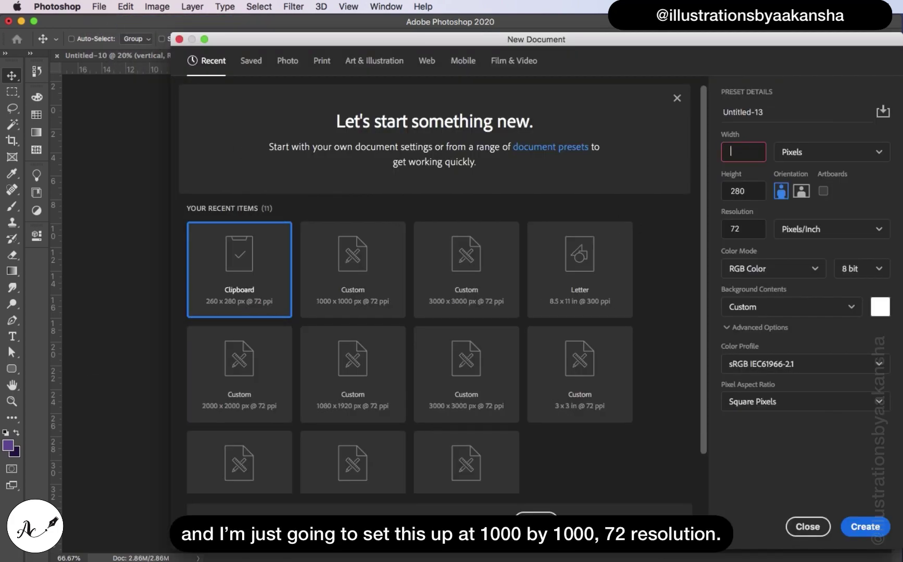
pyautogui.click(750, 190)
pyautogui.write('1000')
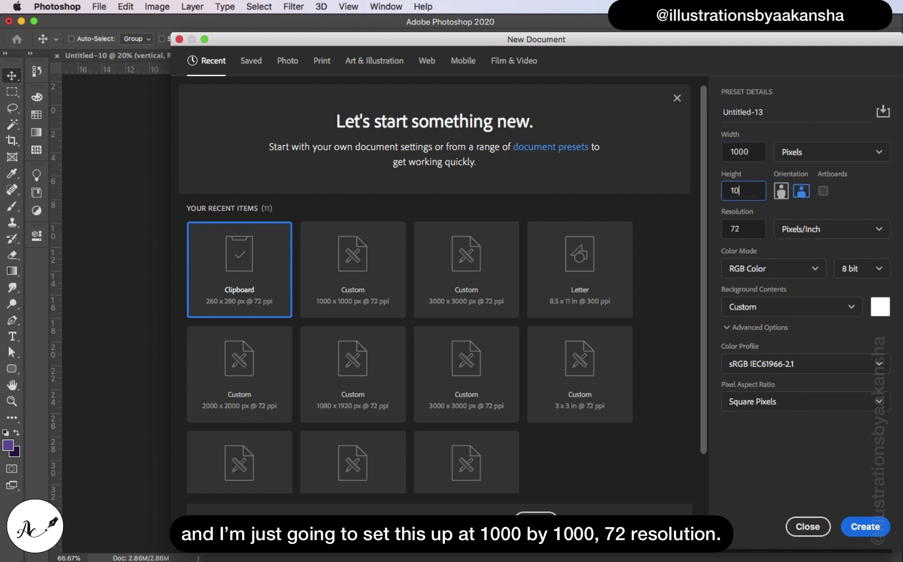
pyautogui.click(752, 231)
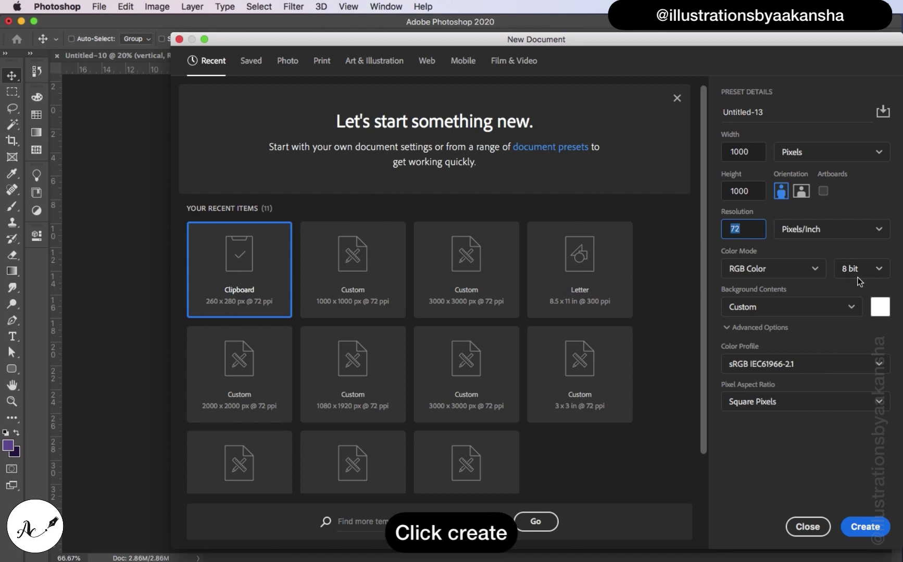
pyautogui.click(853, 527)
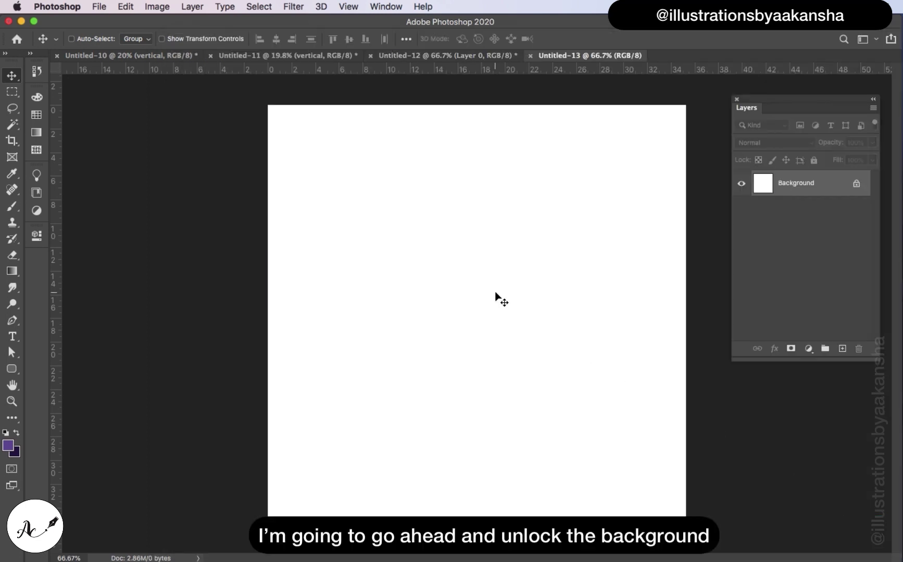
# Step: Unlock the Background as Layer 0 and set the foreground colour to #66509b
pyautogui.click(856, 183)
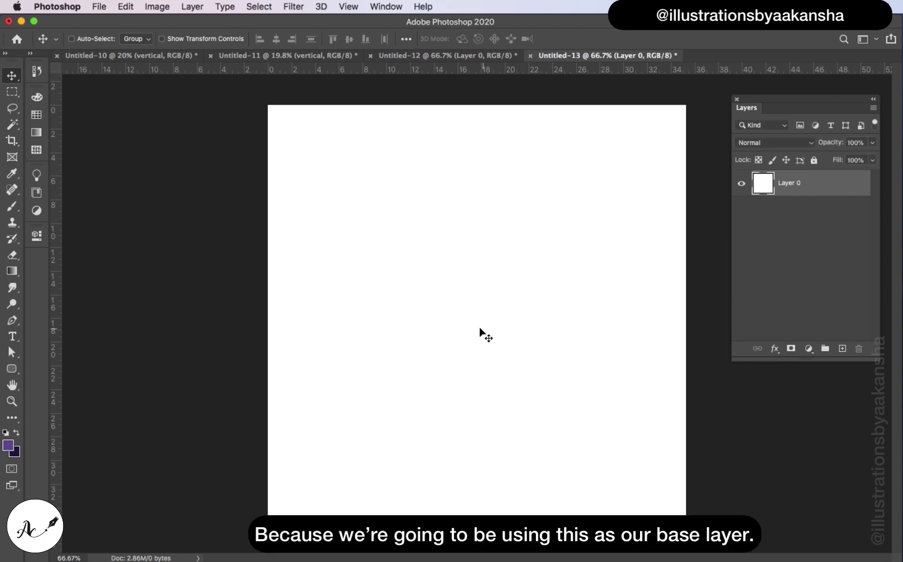
pyautogui.click(7, 445)
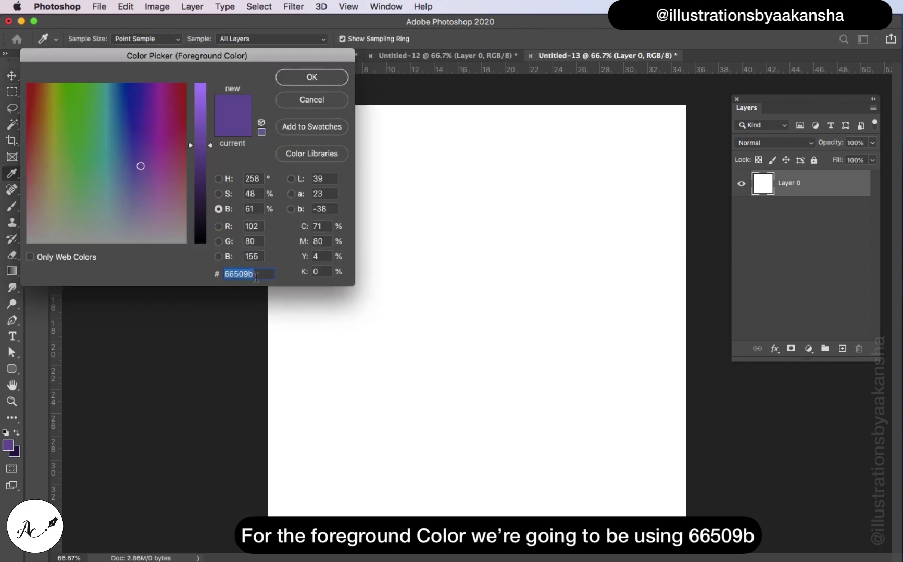
pyautogui.click(311, 77)
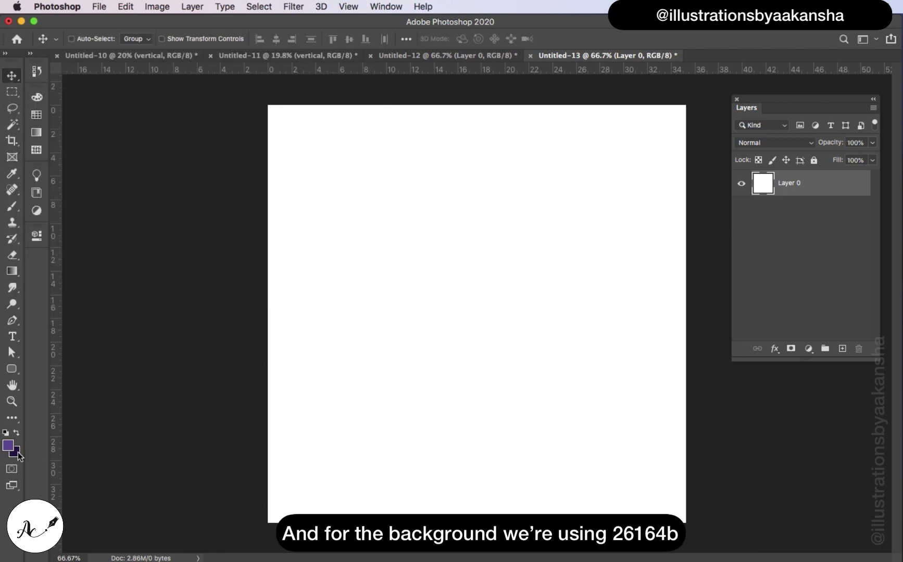
# Step: Set the background colour to the dark purple #28164b
pyautogui.click(18, 453)
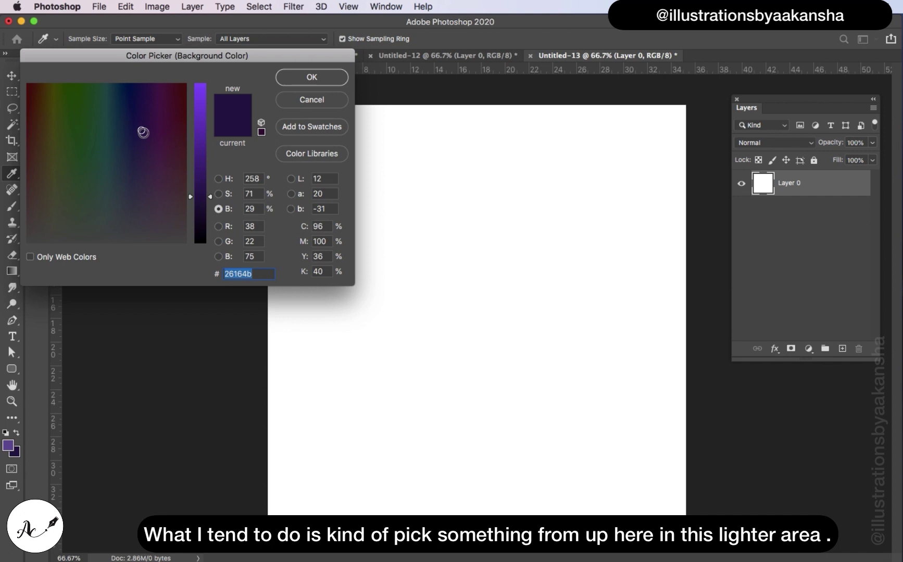
pyautogui.click(142, 130)
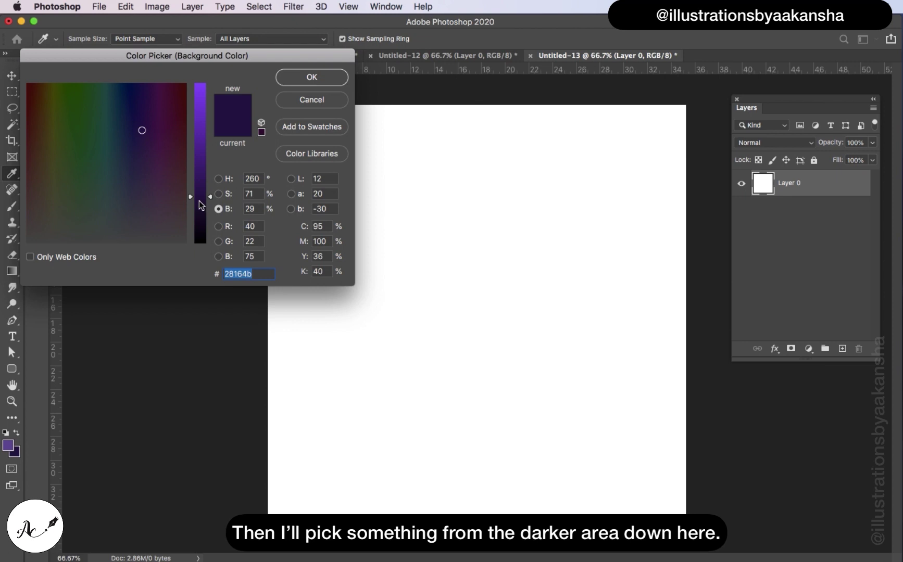
pyautogui.click(305, 77)
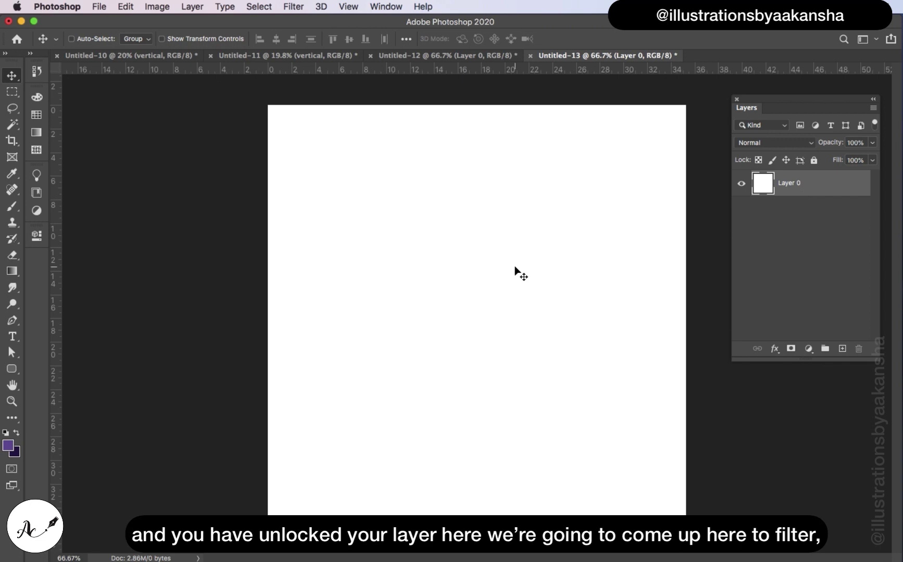
# Step: Render purple clouds across Layer 0 with Filter > Render > Clouds
pyautogui.click(299, 8)
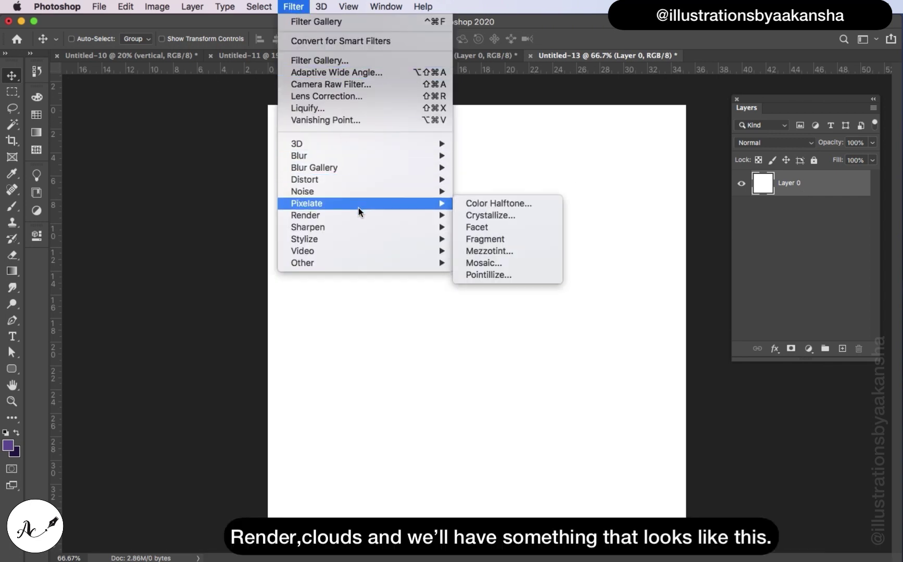
pyautogui.moveTo(383, 213)
pyautogui.click(478, 259)
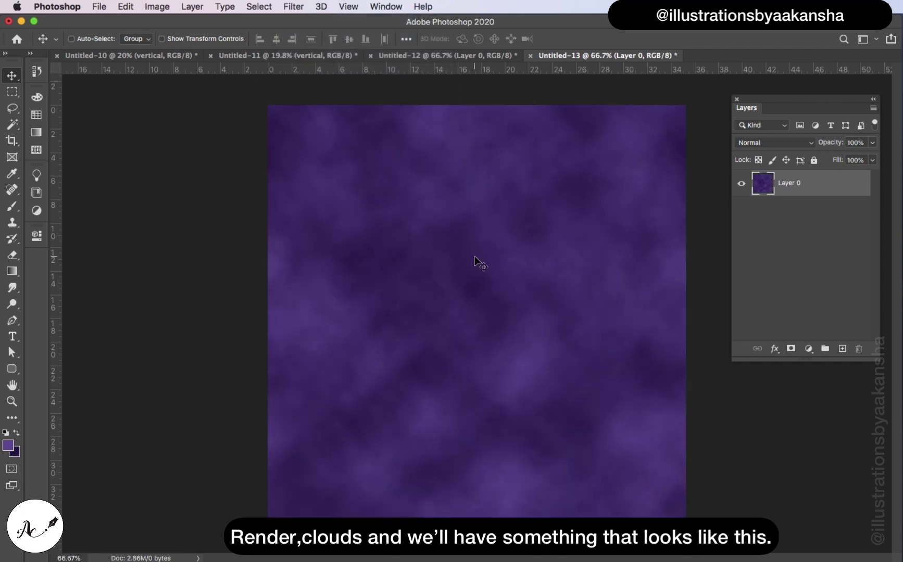
# Step: Add 10% uniform monochromatic noise over the clouds
pyautogui.click(302, 6)
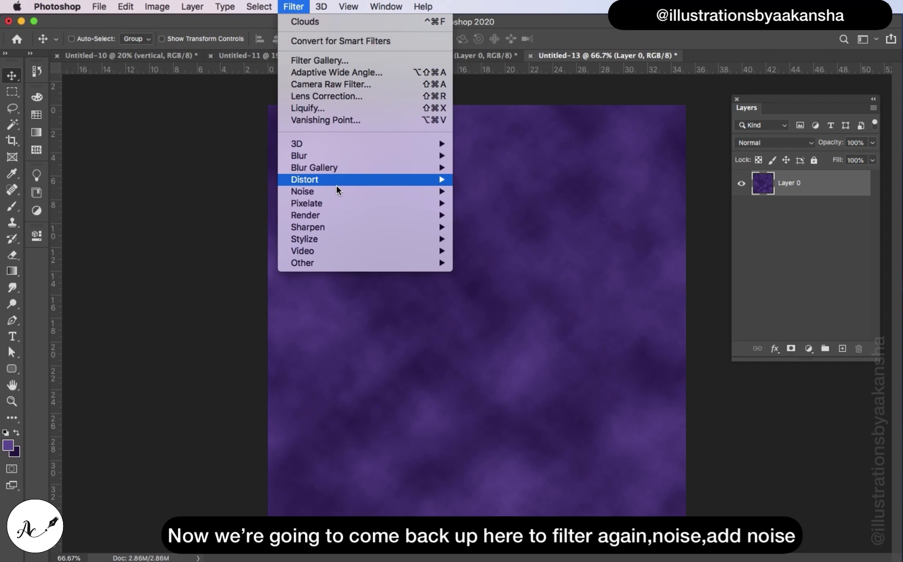
pyautogui.moveTo(347, 191)
pyautogui.click(490, 191)
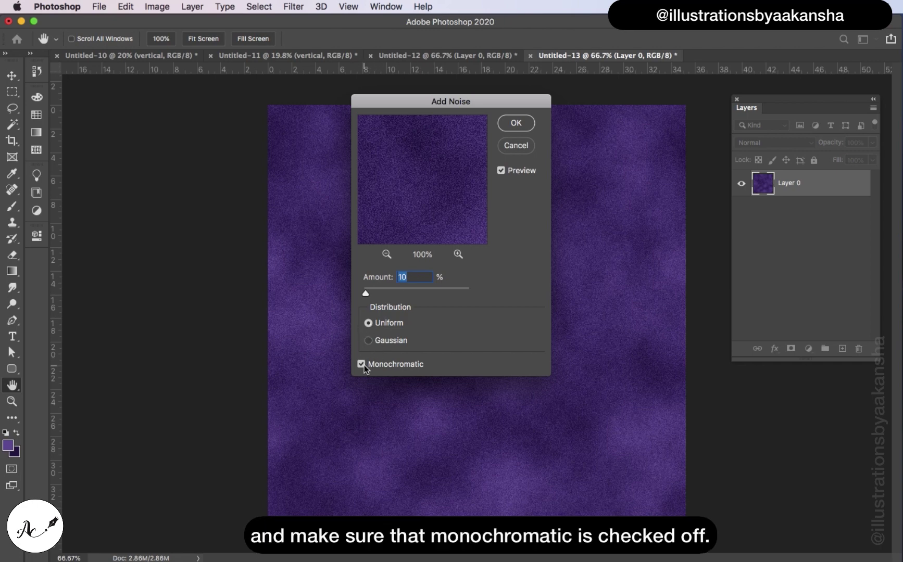
pyautogui.click(528, 124)
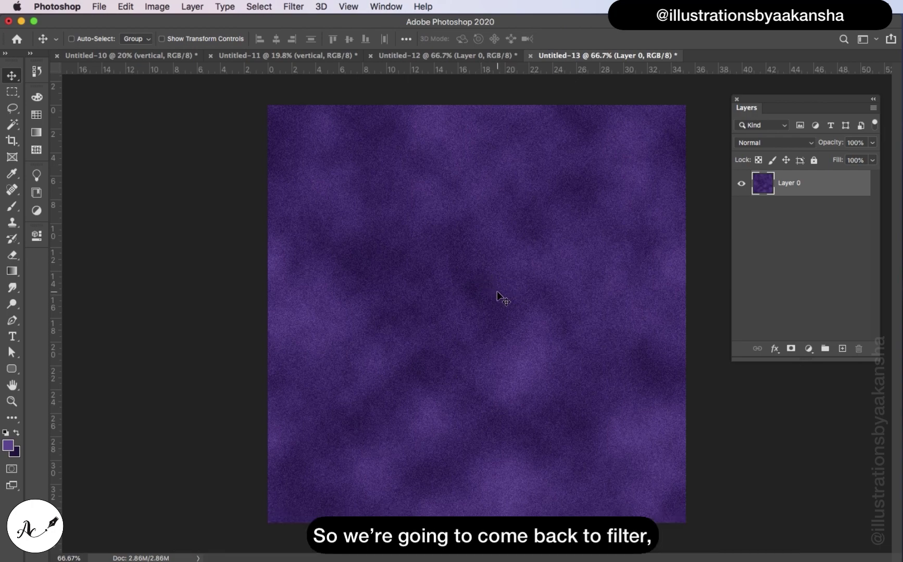
# Step: Apply Filter > Sharpen > Sharpen to the noisy cloud layer
pyautogui.click(294, 6)
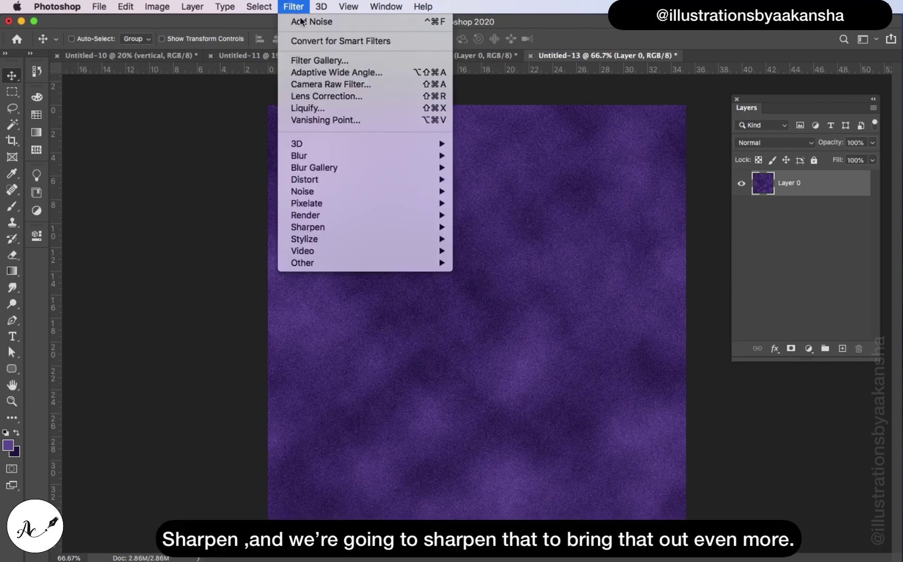
pyautogui.moveTo(393, 227)
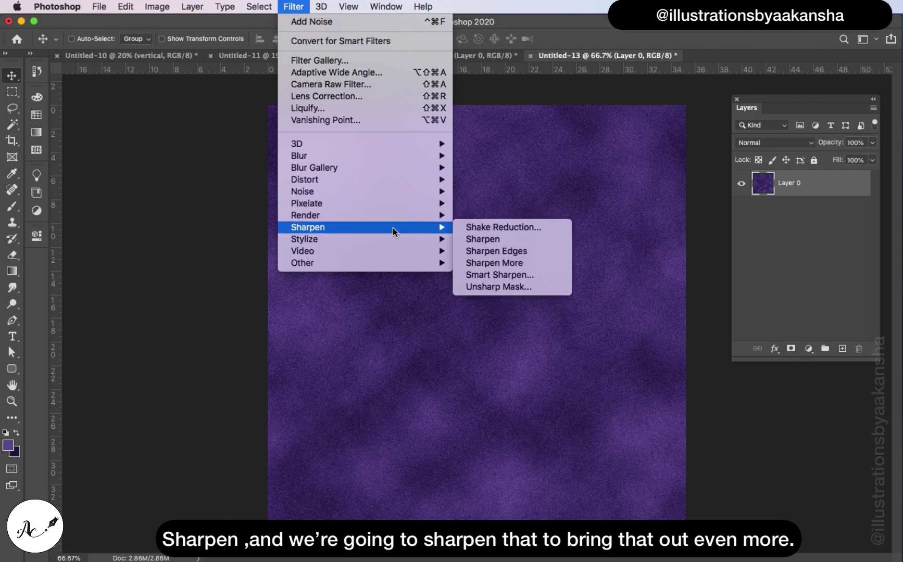
pyautogui.click(517, 241)
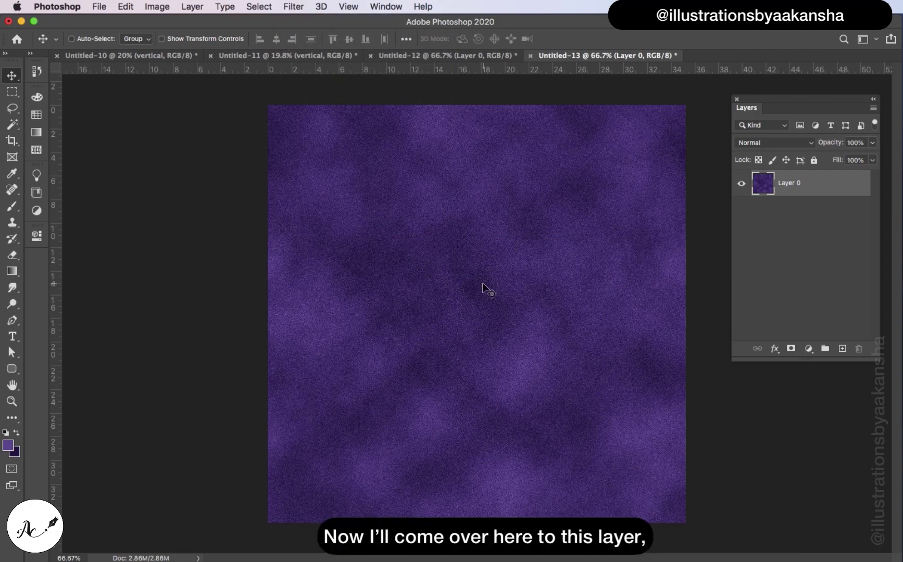
# Step: Duplicate Layer 0 as 'Layer 0 copy'
pyautogui.rightClick(834, 181)
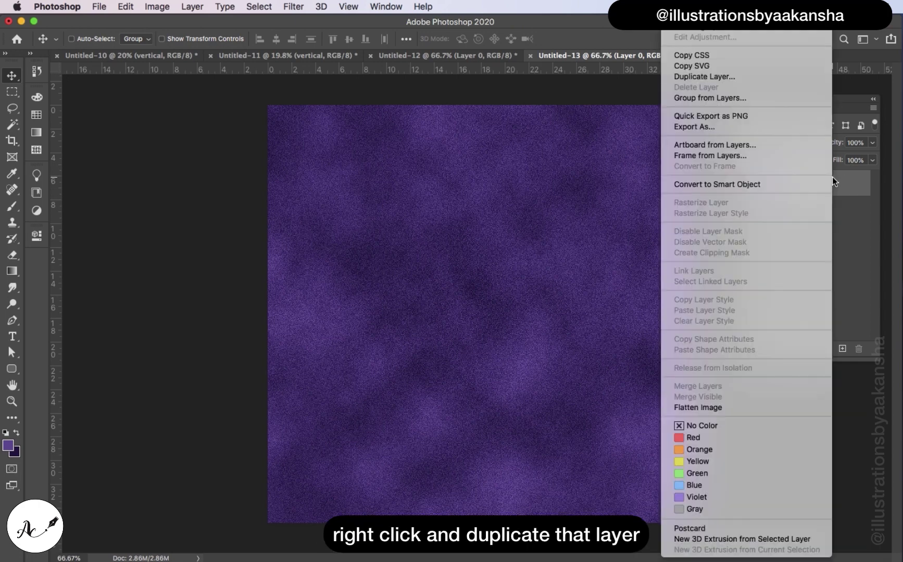
pyautogui.click(771, 79)
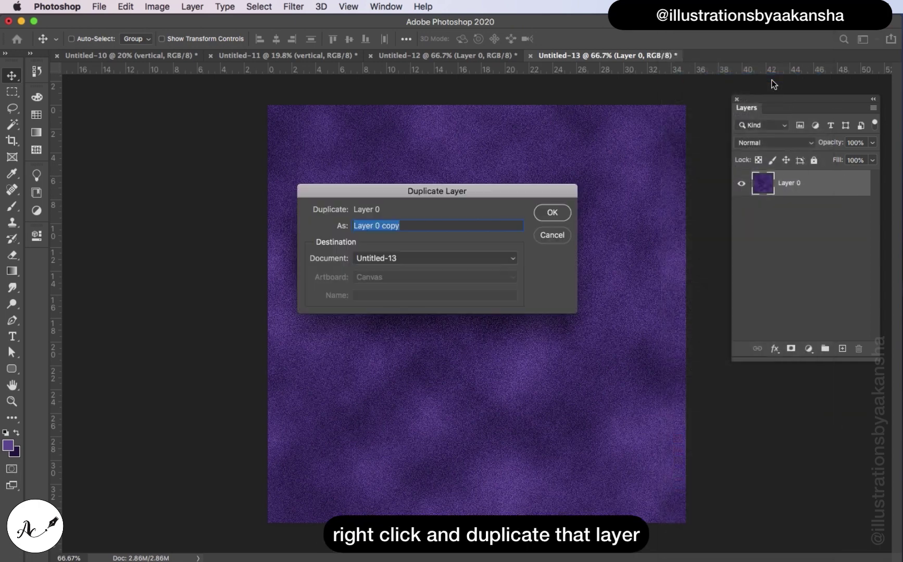
pyautogui.click(555, 211)
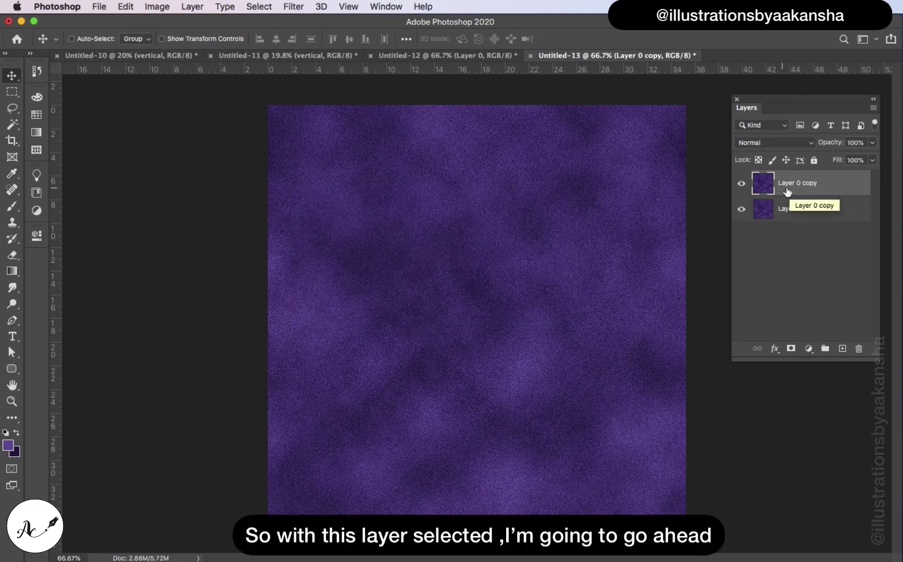
# Step: Set the copy's blend mode to Overlay and start a Free Transform on it
pyautogui.click(788, 142)
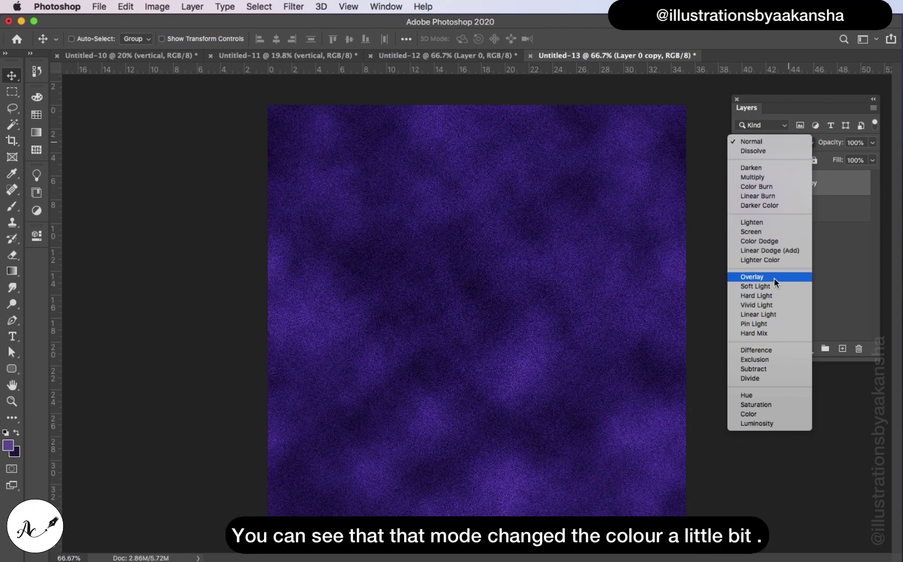
pyautogui.click(774, 278)
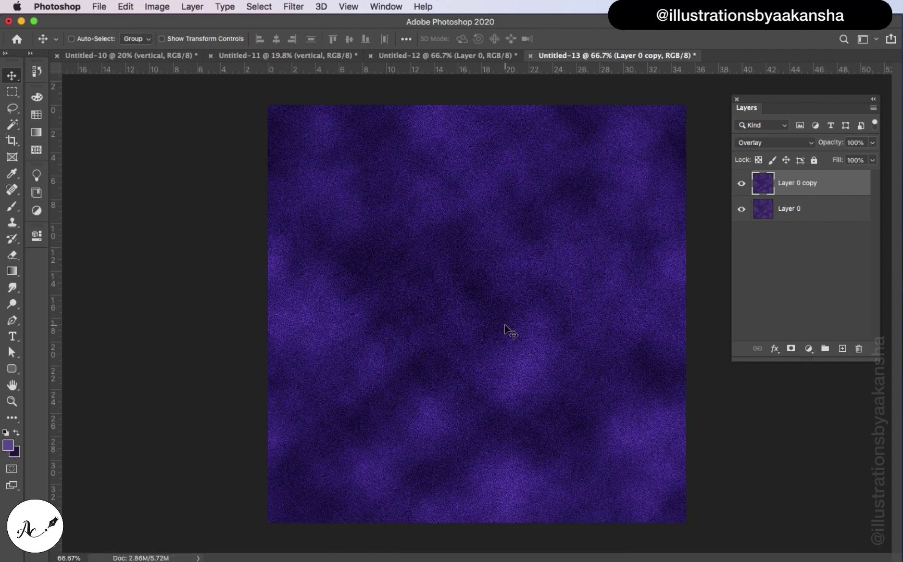
pyautogui.press('super+t')
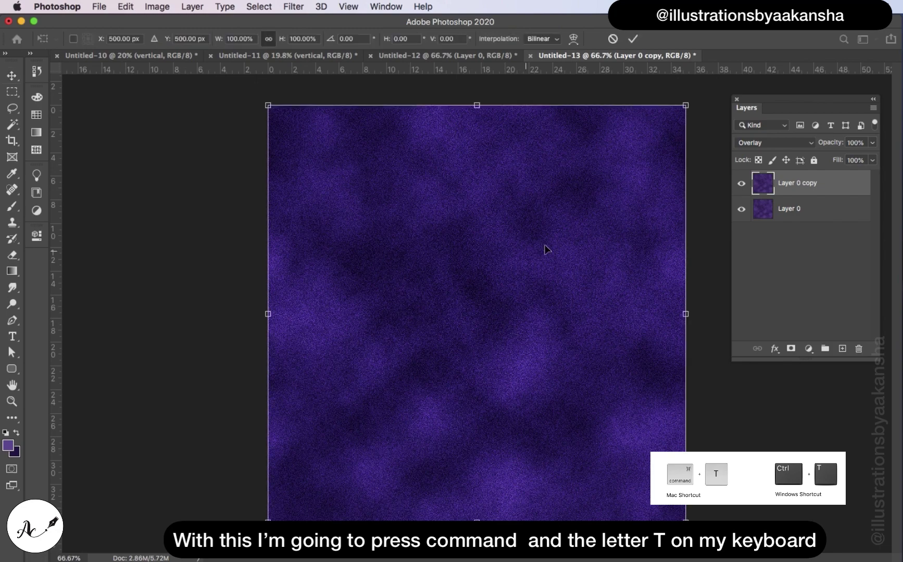
# Step: Scale Layer 0 copy to 150% width and height with linked proportions, then commit
pyautogui.click(126, 7)
pyautogui.moveTo(179, 298)
pyautogui.click(335, 263)
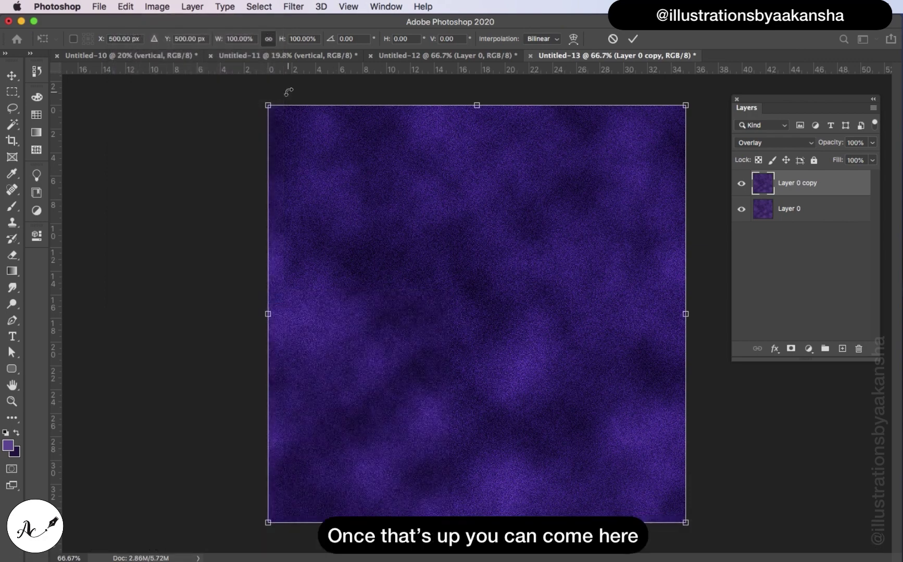
pyautogui.click(267, 41)
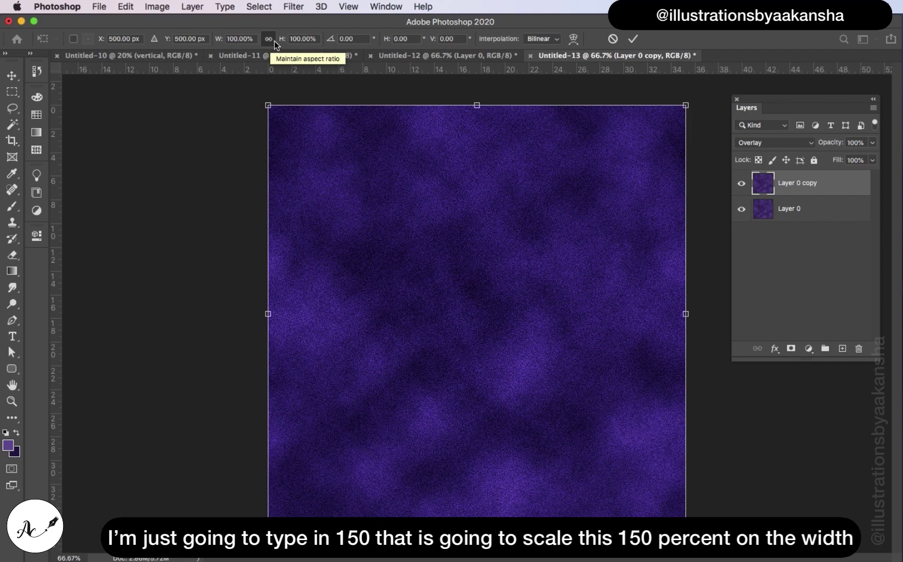
pyautogui.click(255, 39)
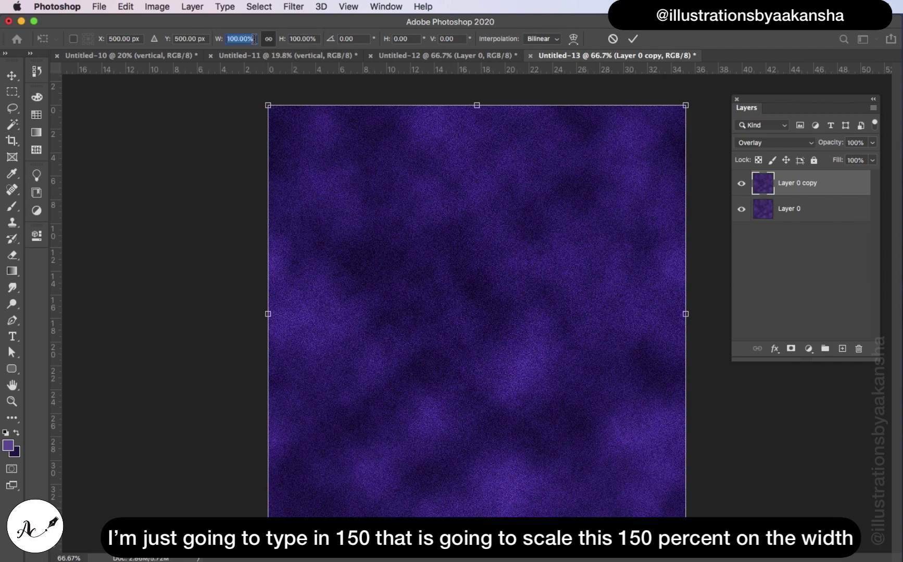
pyautogui.write('150')
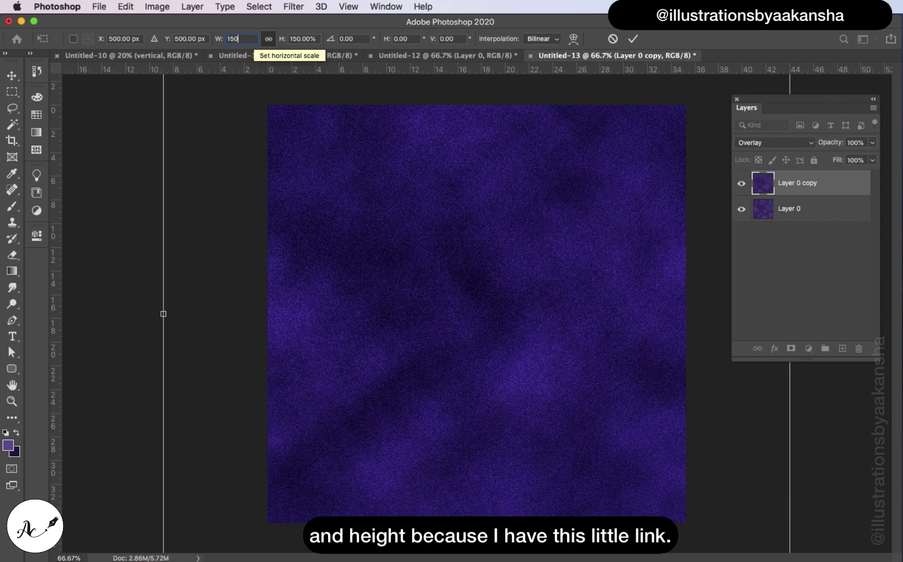
pyautogui.press('Return')
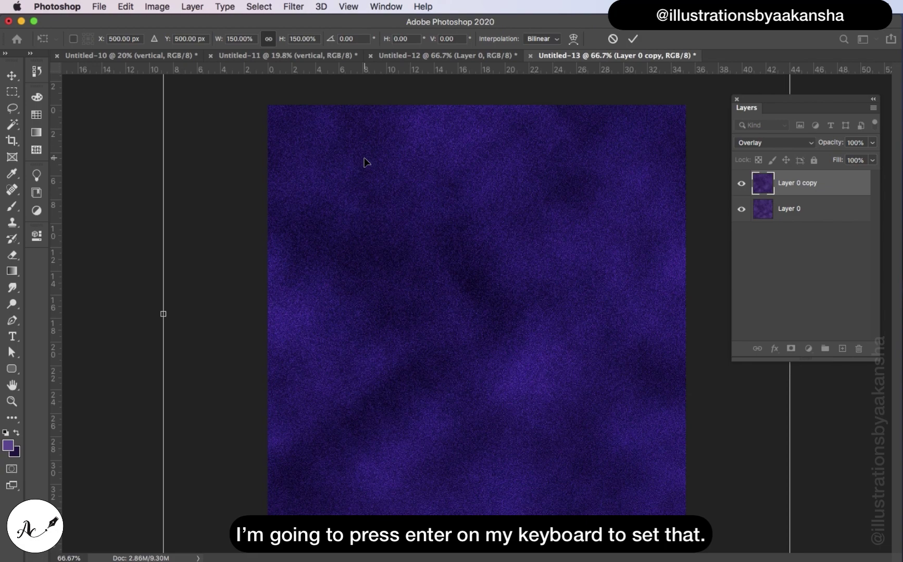
pyautogui.click(633, 39)
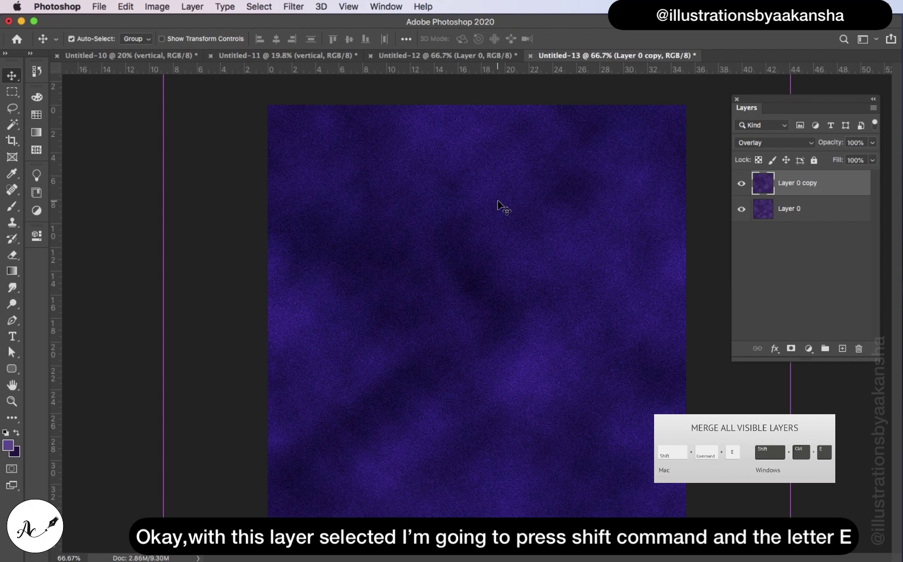
# Step: Merge the enlarged copy into Layer 0 and crop it back to the canvas bounds
pyautogui.press('shift+super+e')
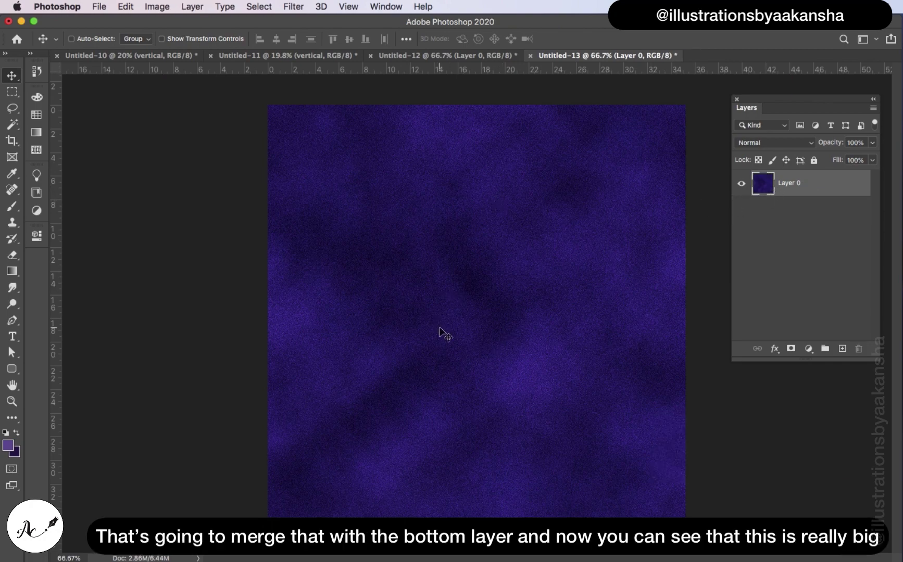
pyautogui.press('super+t')
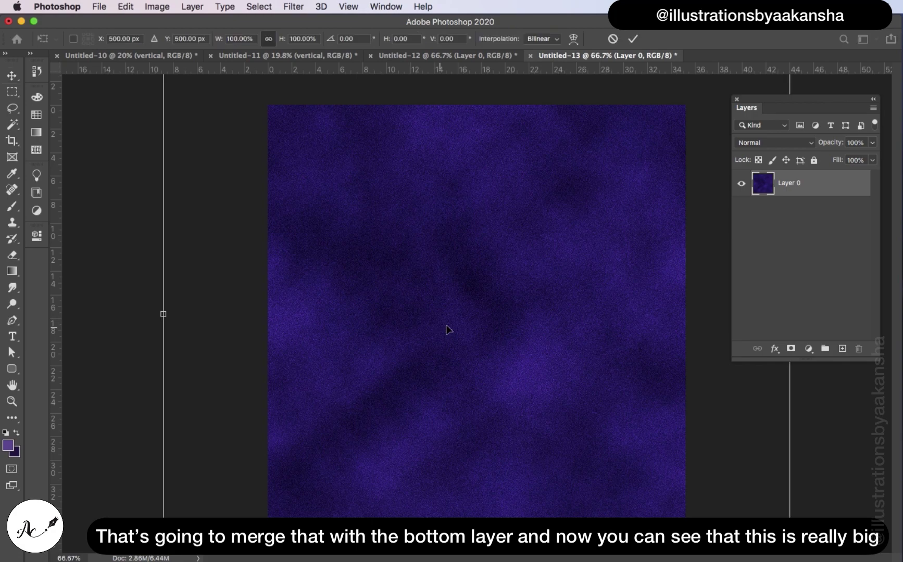
pyautogui.click(11, 140)
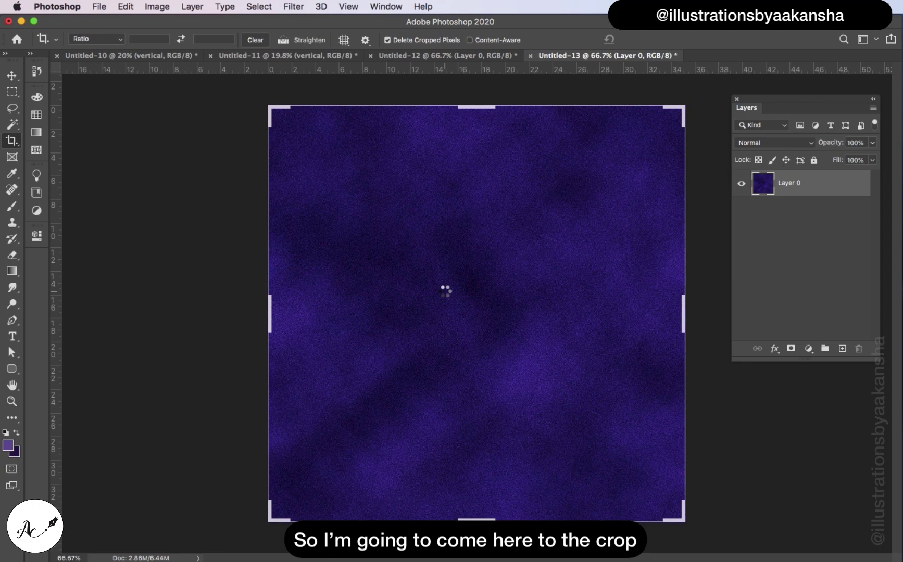
pyautogui.press('Return')
pyautogui.press('Return')
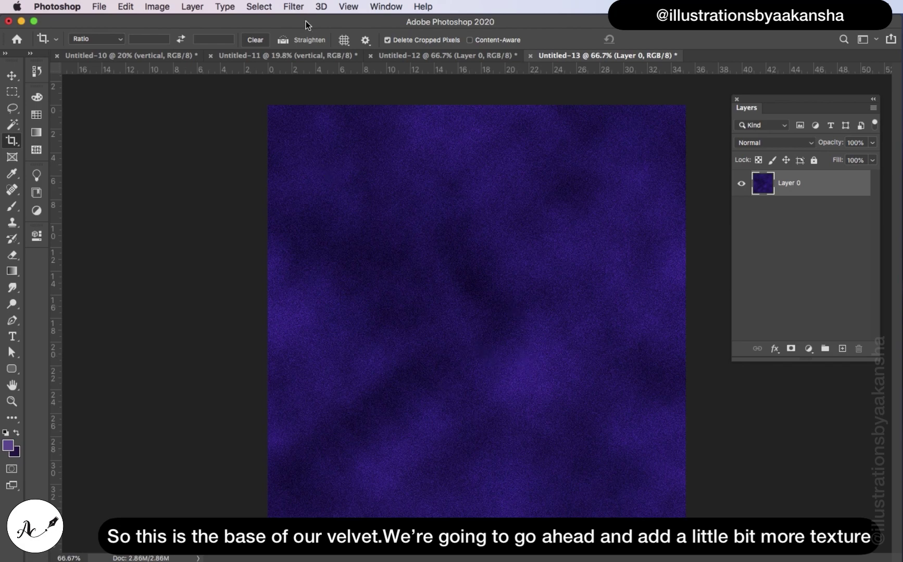
# Step: Open the Filter Gallery and expand the Texture group to reach Grain
pyautogui.click(294, 8)
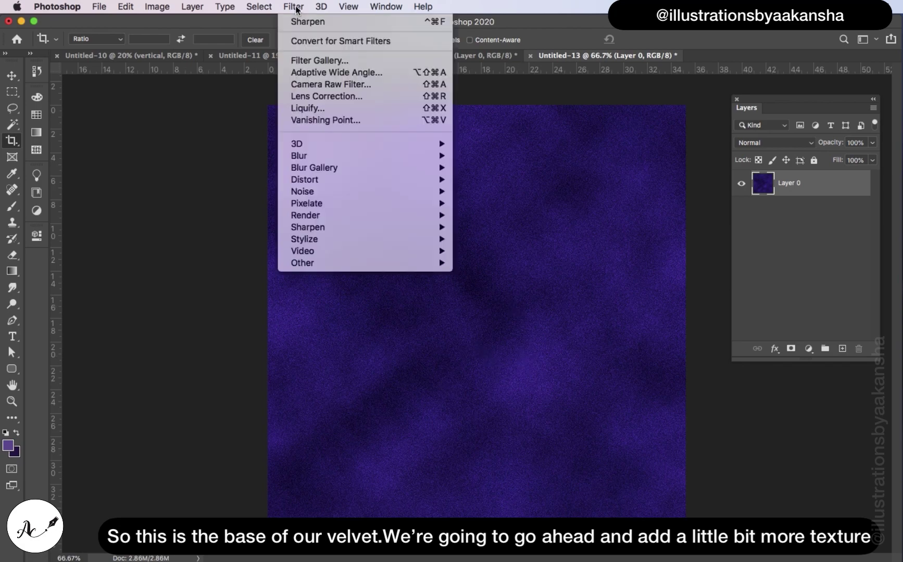
pyautogui.click(315, 60)
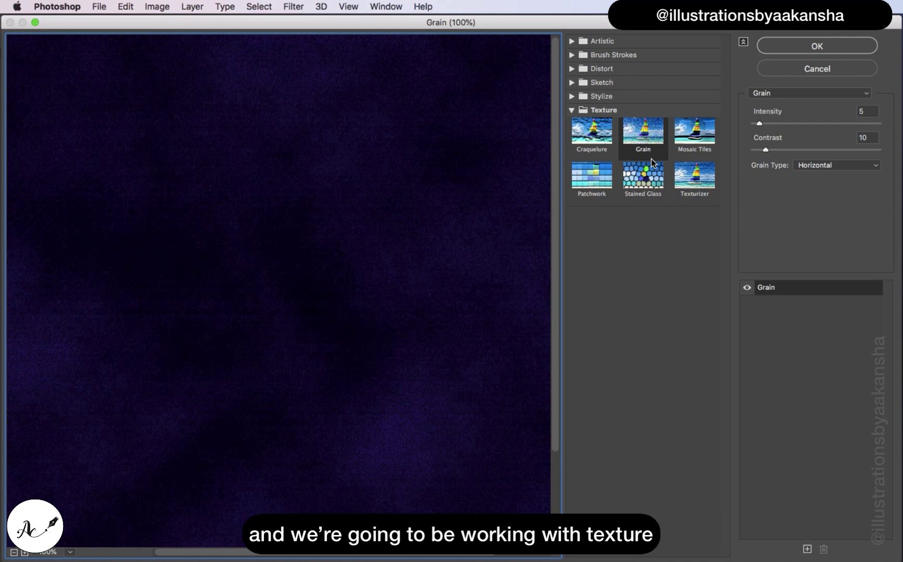
pyautogui.click(606, 110)
pyautogui.click(606, 110)
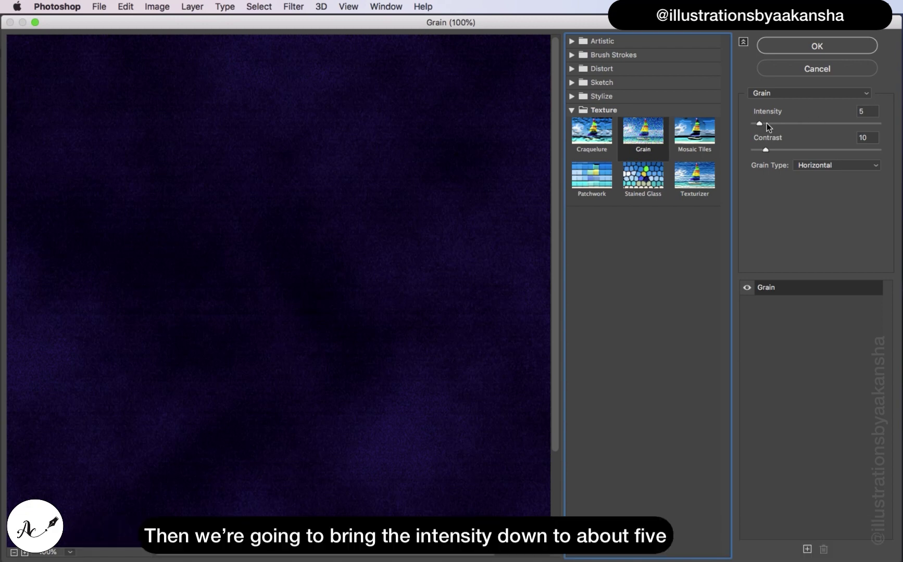
# Step: Set Grain to Intensity 5, Contrast 10, and Horizontal grain type
pyautogui.click(875, 113)
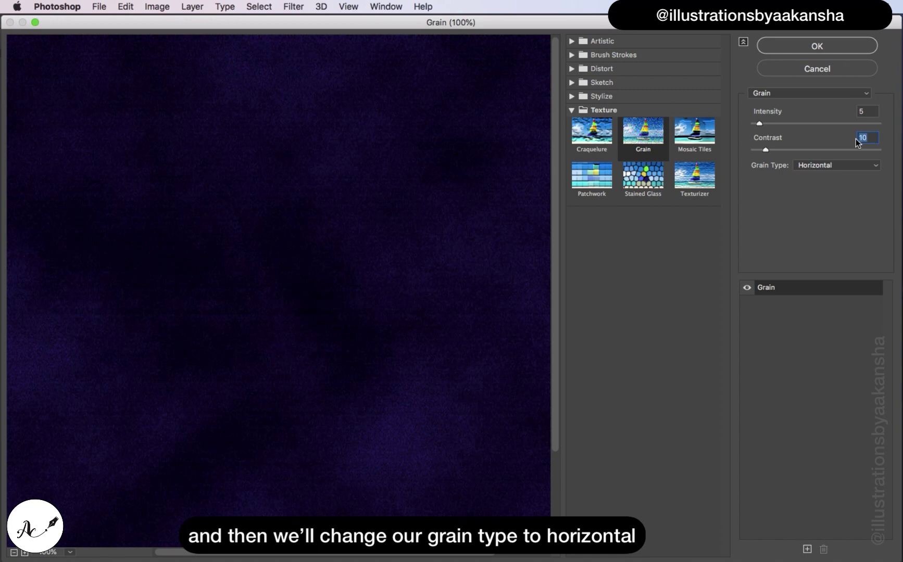
pyautogui.click(866, 139)
pyautogui.click(875, 165)
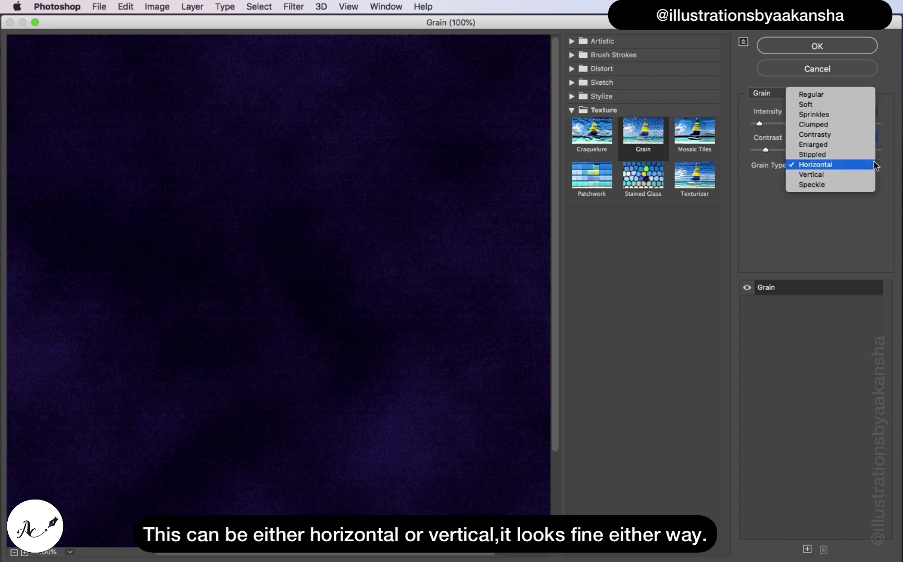
pyautogui.click(853, 164)
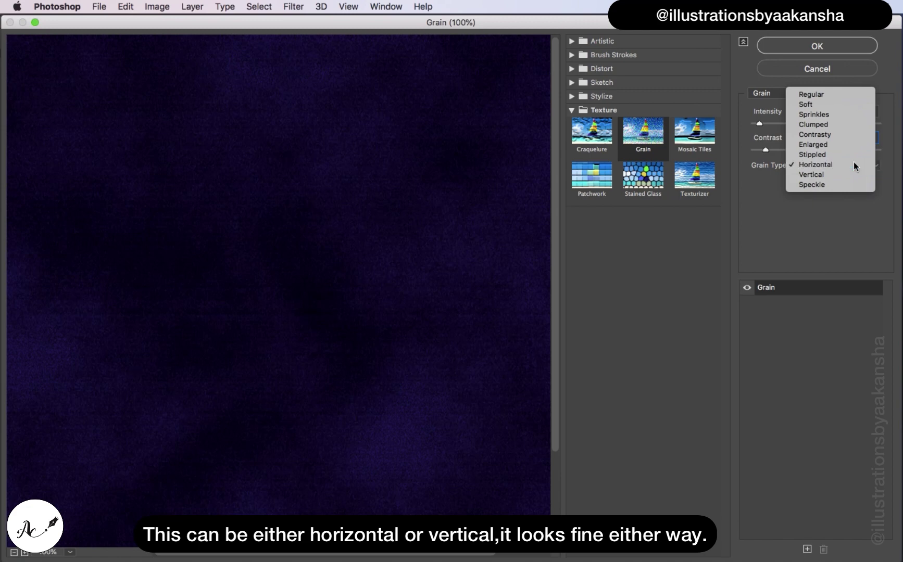
pyautogui.click(854, 165)
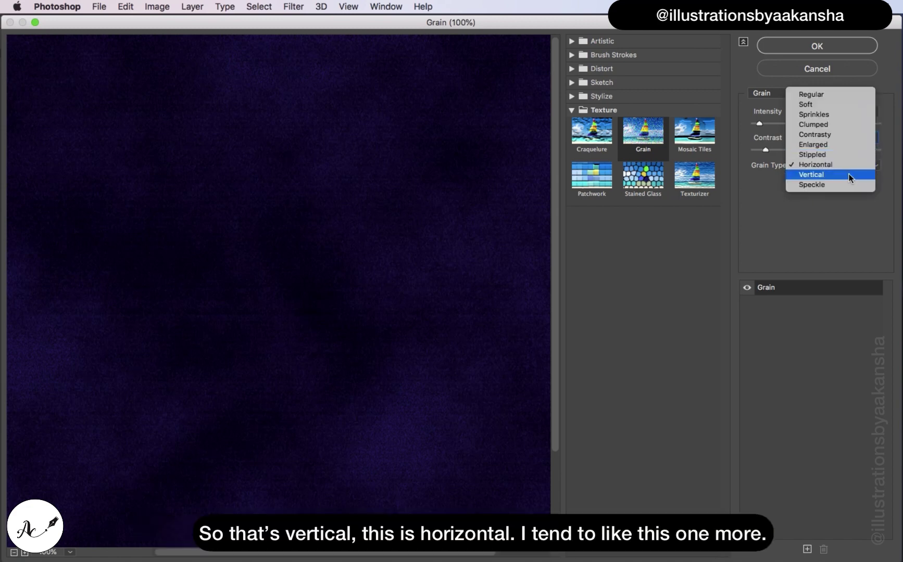
pyautogui.click(849, 174)
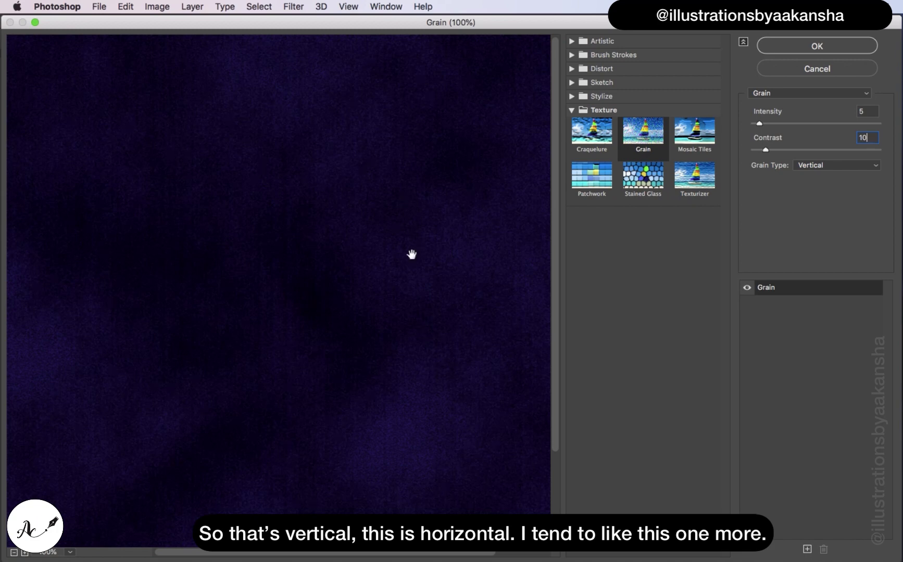
pyautogui.click(846, 166)
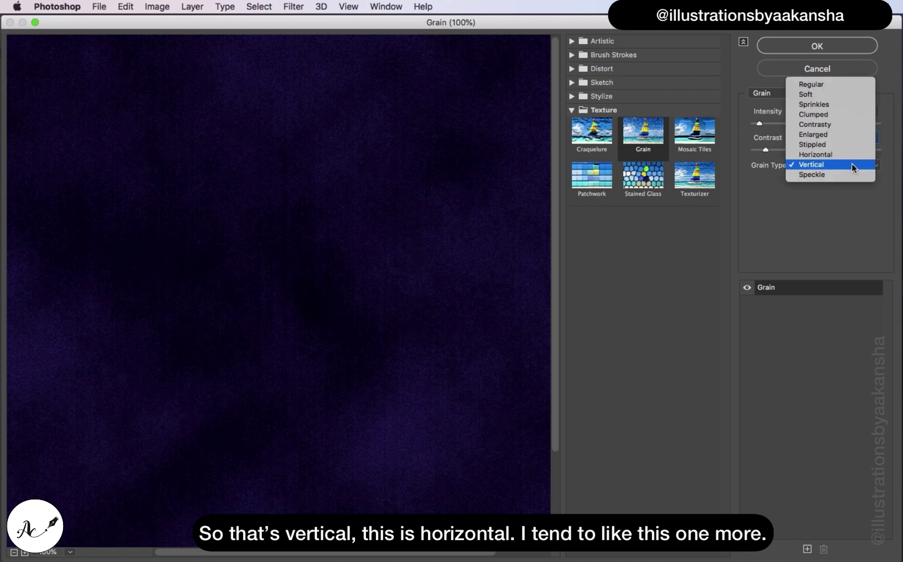
pyautogui.click(852, 156)
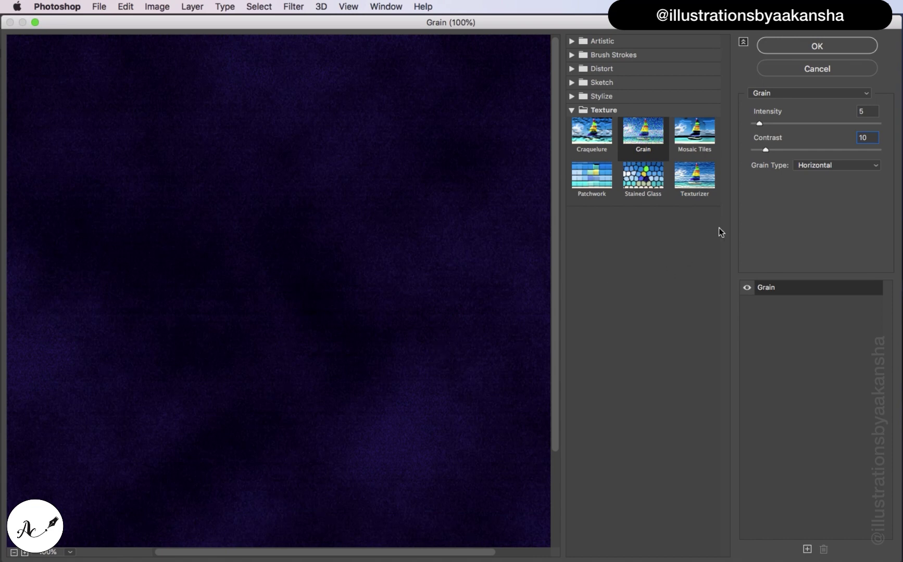
# Step: Settle Grain contrast back at 10, apply the filter, and switch to the Move tool
pyautogui.moveTo(765, 150); pyautogui.dragTo(784, 149)
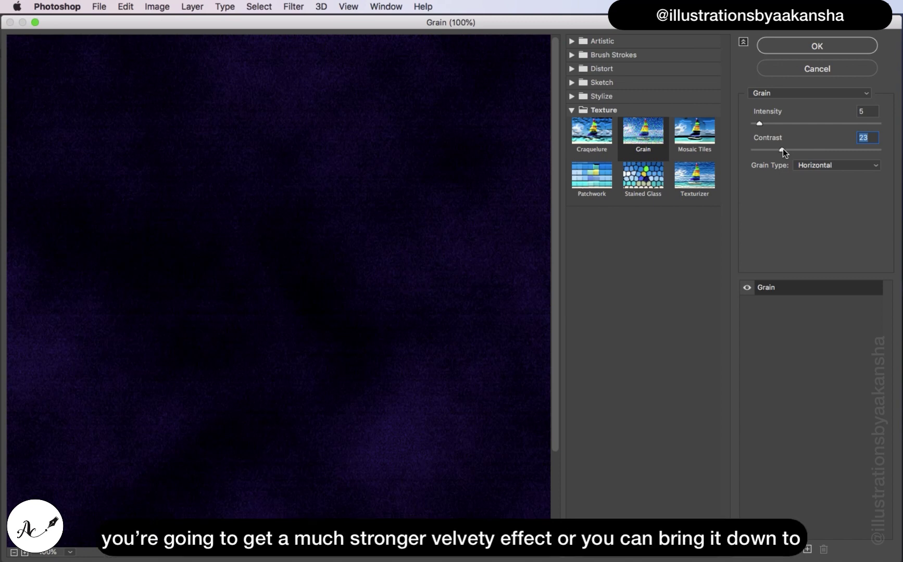
pyautogui.moveTo(783, 150)
pyautogui.mouseDown()
pyautogui.moveTo(758, 149)
pyautogui.moveTo(765, 149)
pyautogui.mouseUp()
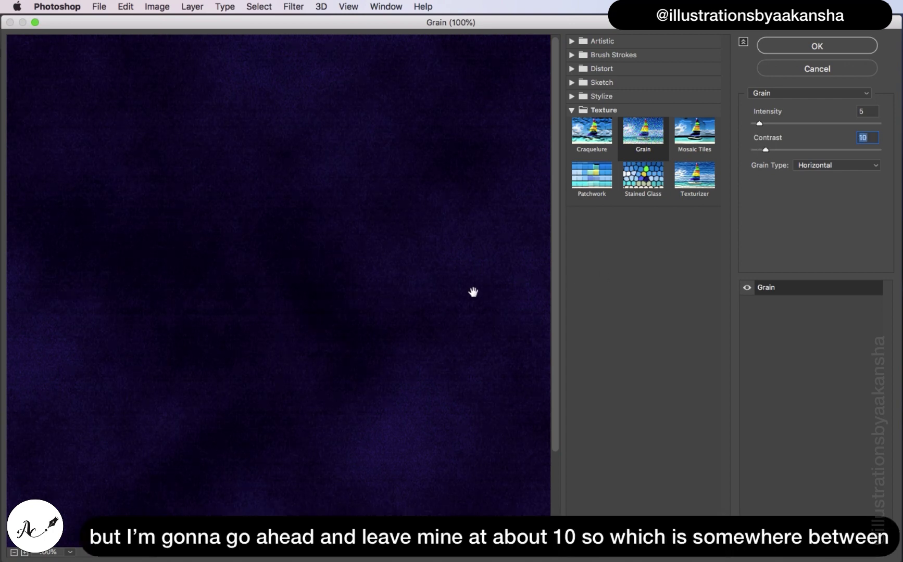
pyautogui.click(816, 48)
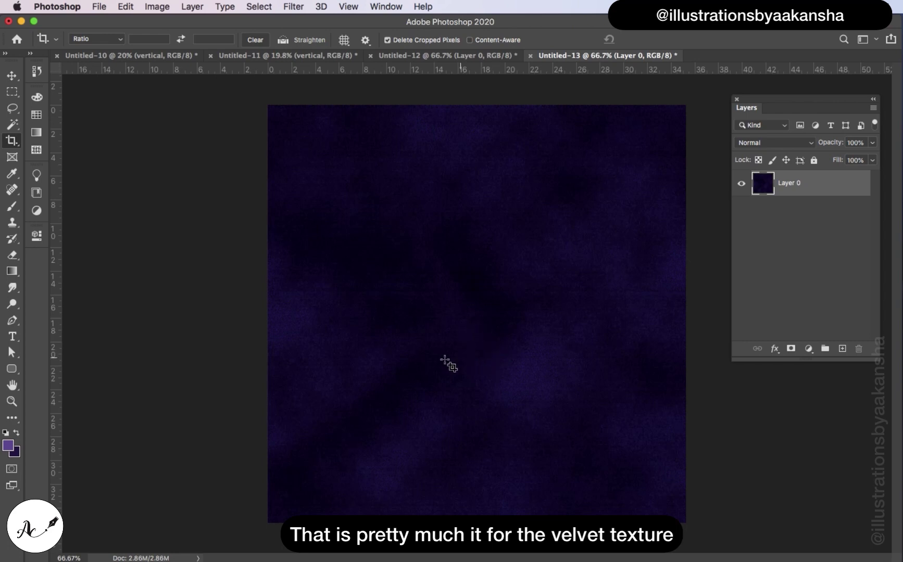
pyautogui.click(13, 77)
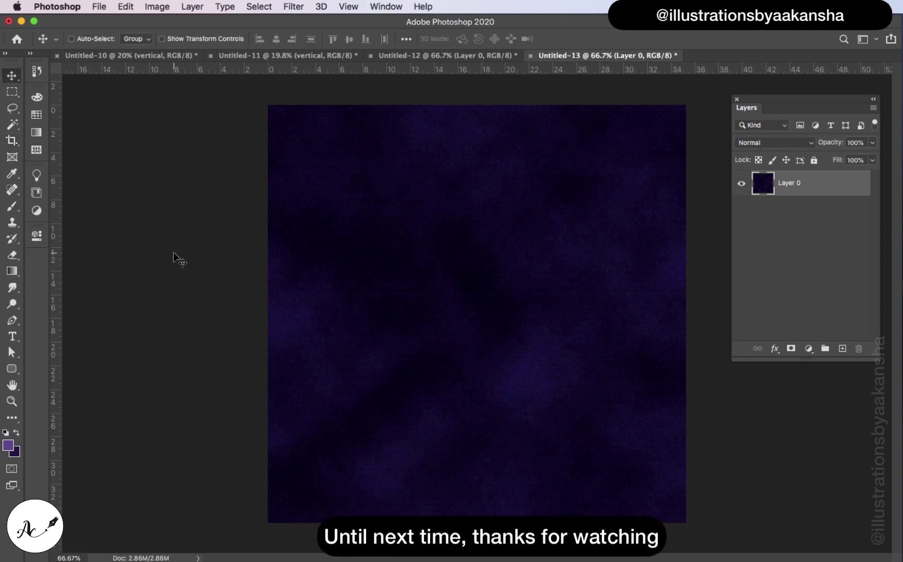